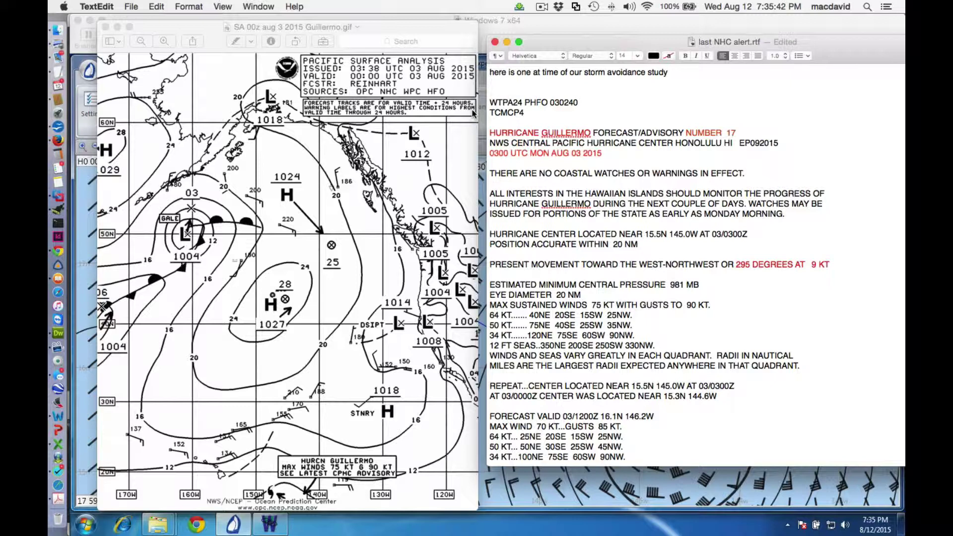
Switch to iBooks, go to the HalfTitle Page of Modern Marine Weather through the table of contents, and minimize the book
click(71, 279)
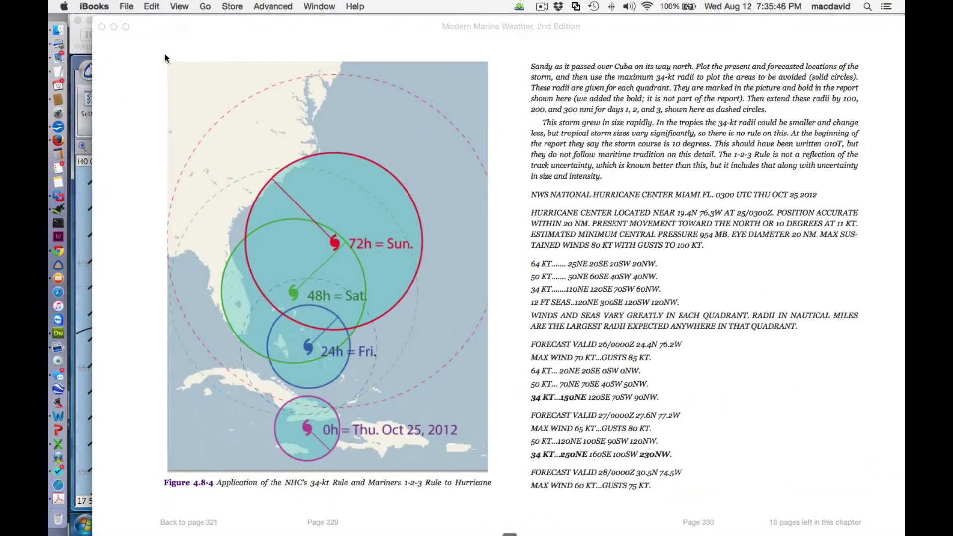
click(166, 29)
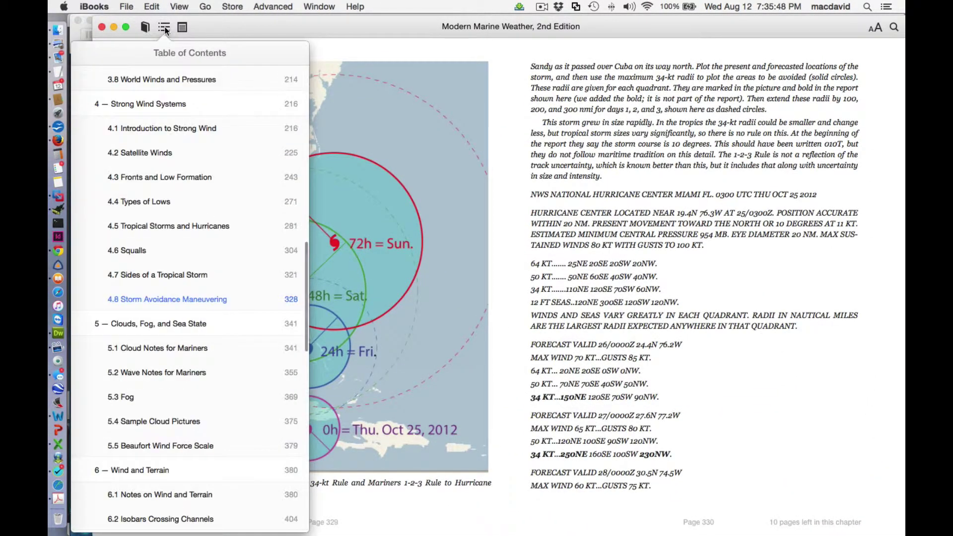
click(301, 264)
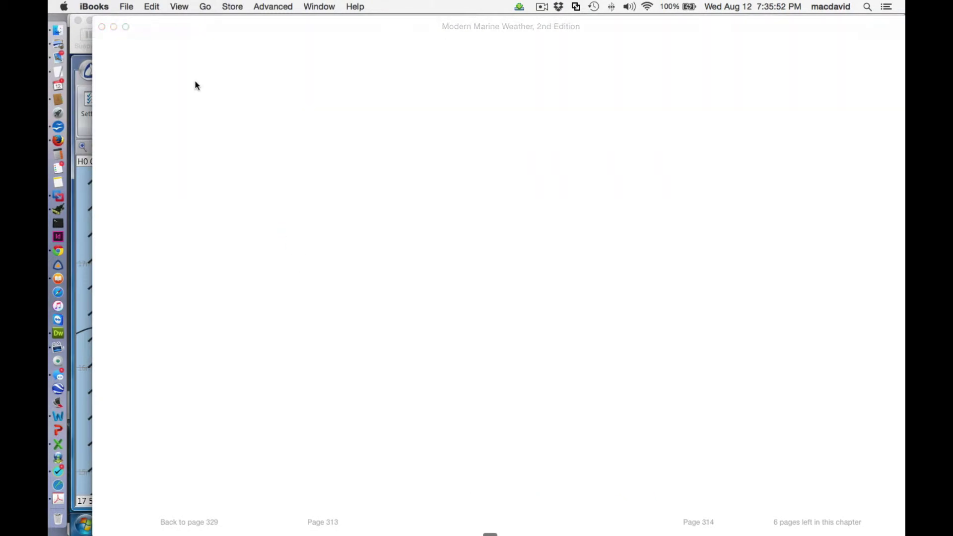
click(162, 28)
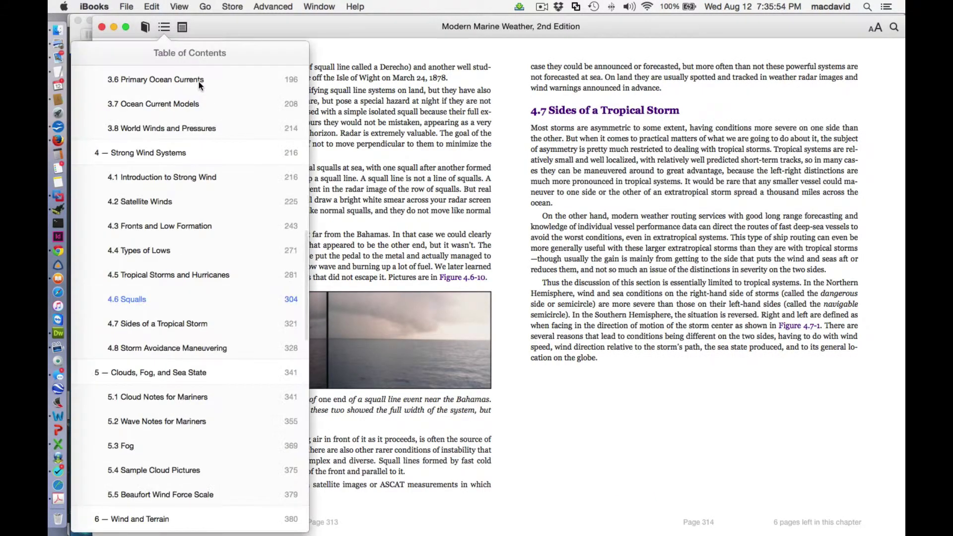
scroll(305, 213, up, 4)
scroll(307, 213, up, 10)
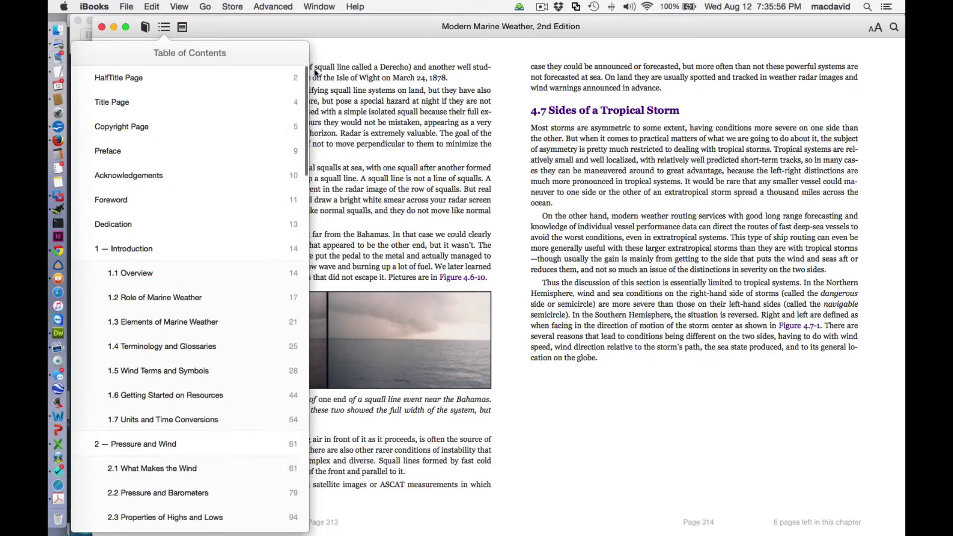
click(137, 77)
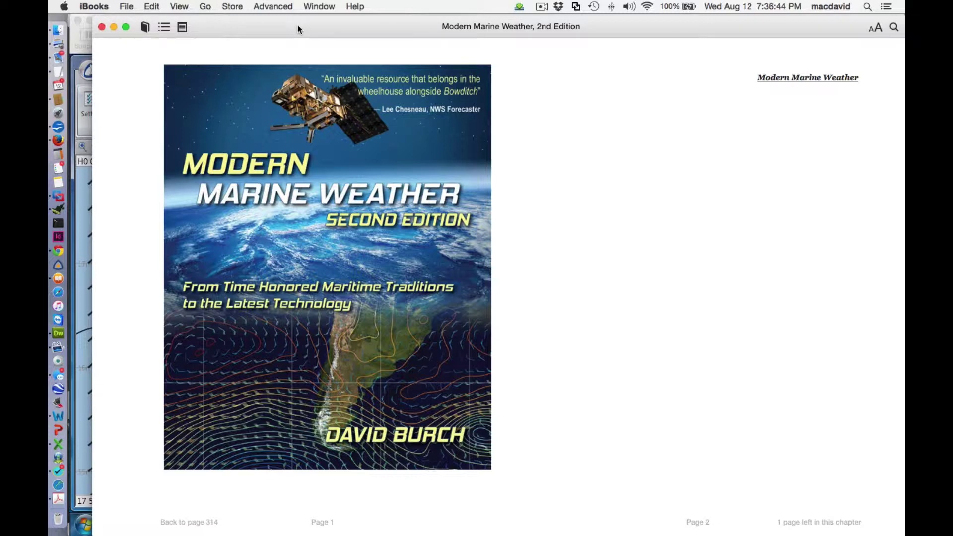
click(113, 28)
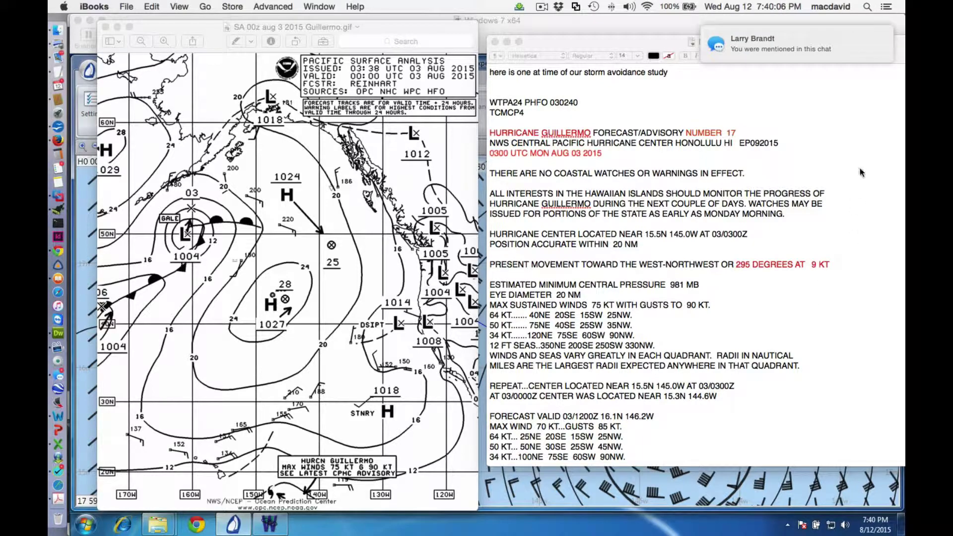
Open the incoming chat notification and close the Messages window again
click(718, 46)
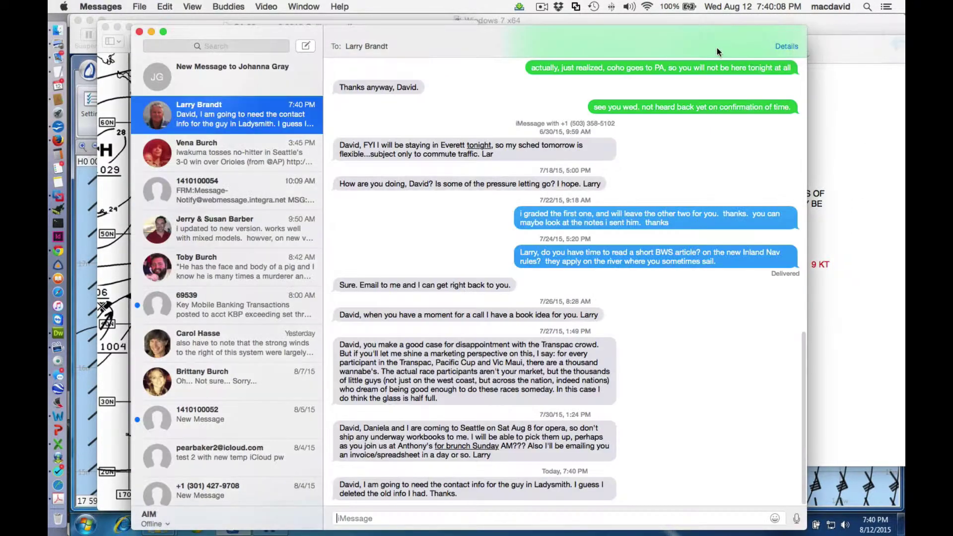
click(151, 31)
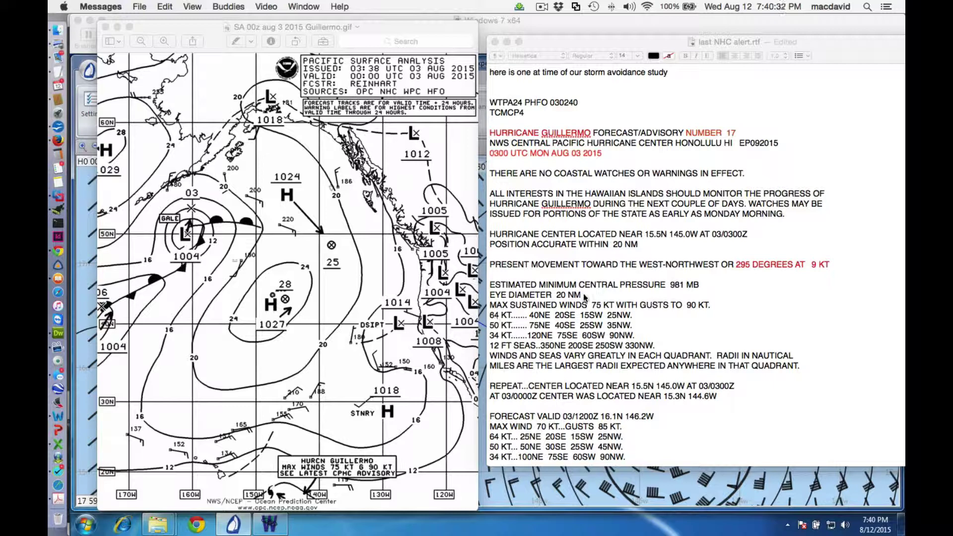
Read through the forecast positions and wind radii in the Hurricane Guillermo advisory text
scroll(600, 366, down, 5)
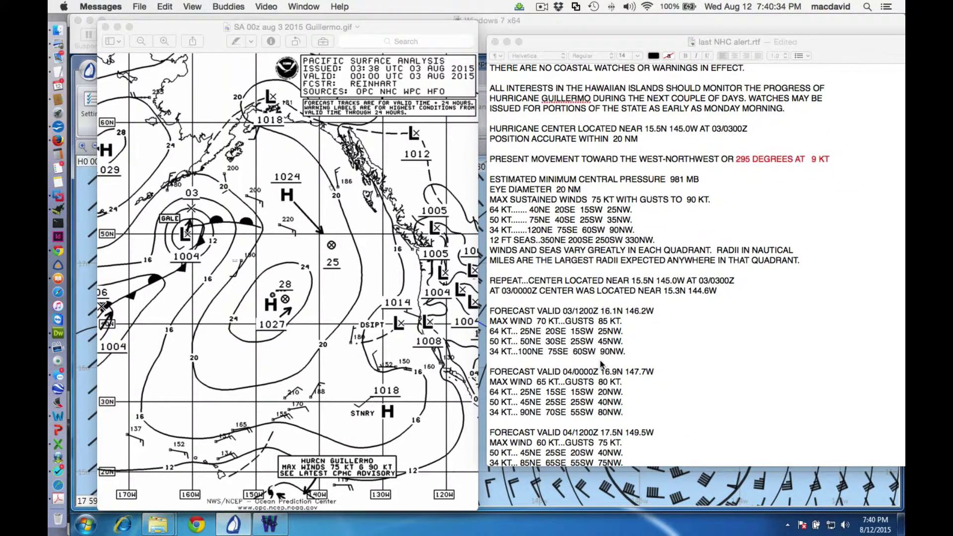
scroll(600, 365, down, 5)
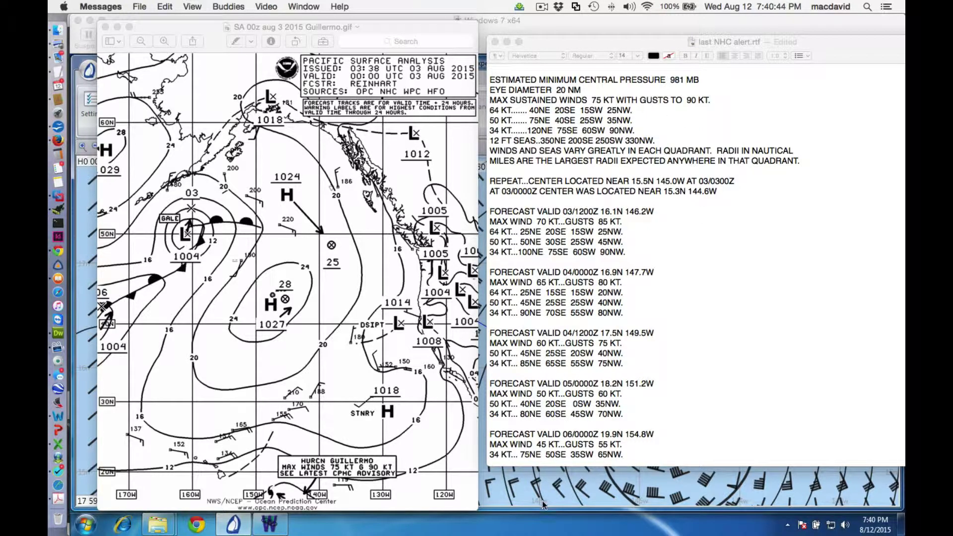
Switch to Expedition in VMware Fusion and examine Guillermo's forecast track at wider and closer scales
click(521, 495)
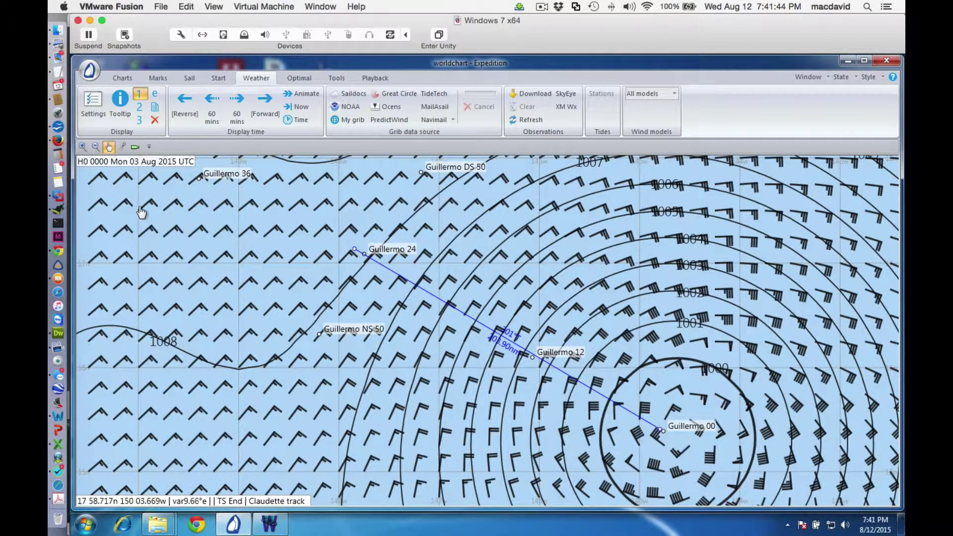
click(96, 147)
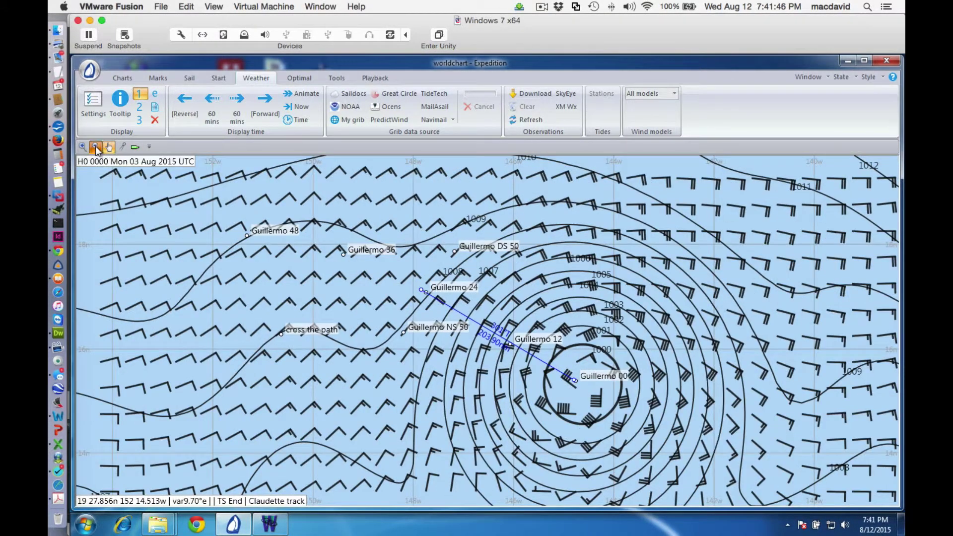
click(96, 146)
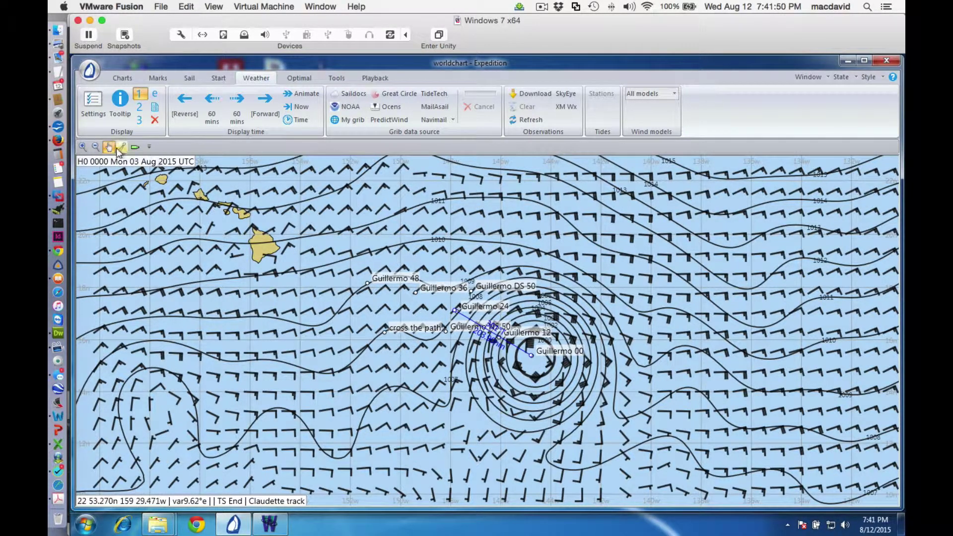
click(82, 147)
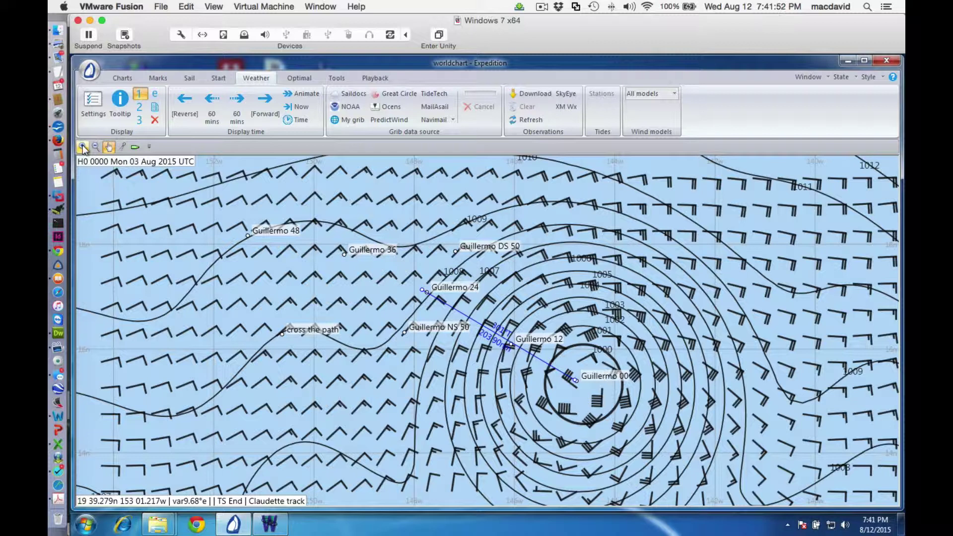
click(82, 147)
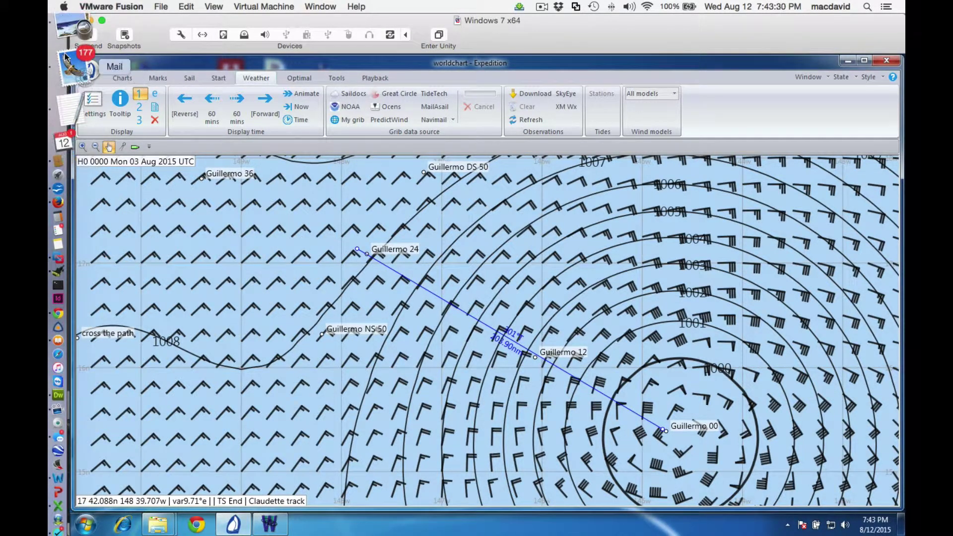
Review the Pacific surface analysis in Preview and return to the Expedition wind chart, dismissing the mail notification
click(68, 47)
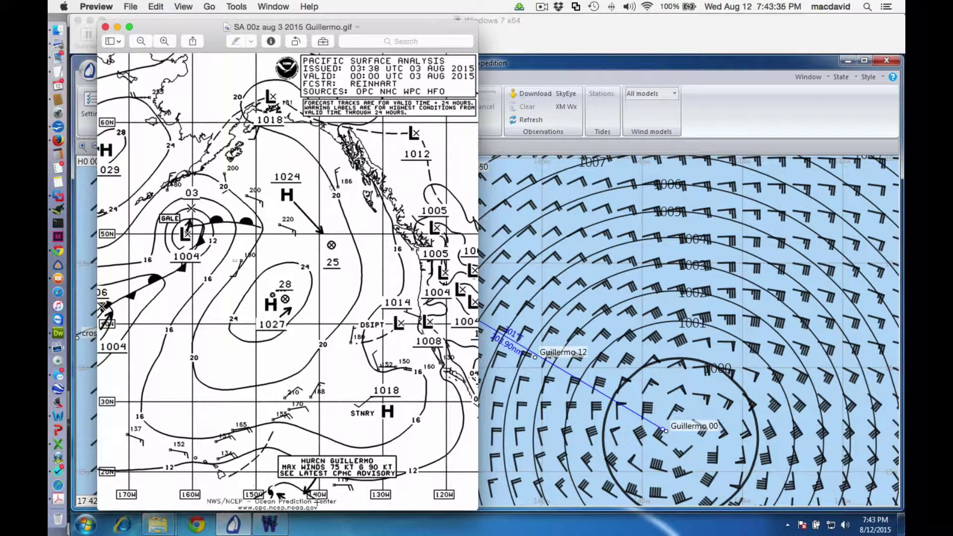
click(618, 67)
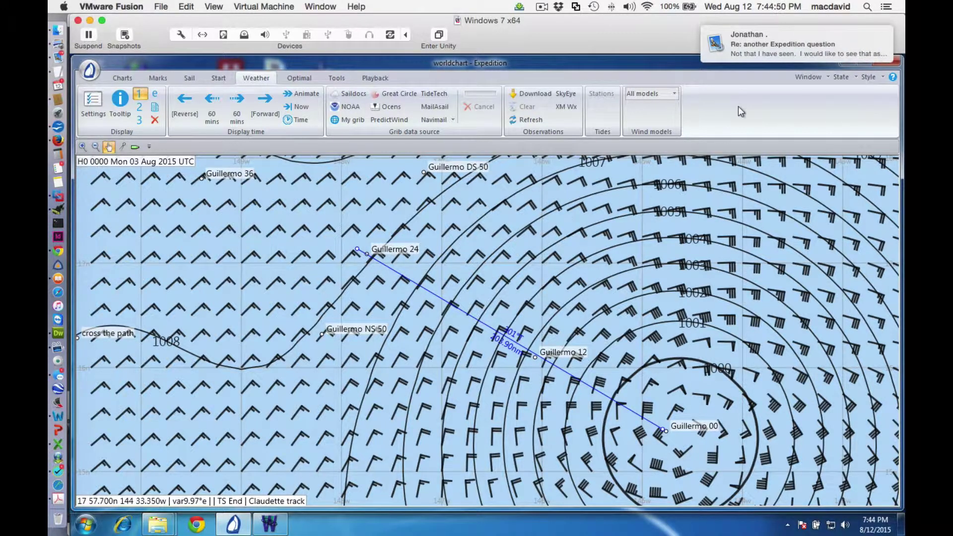
mouse_move(798, 54)
click(867, 38)
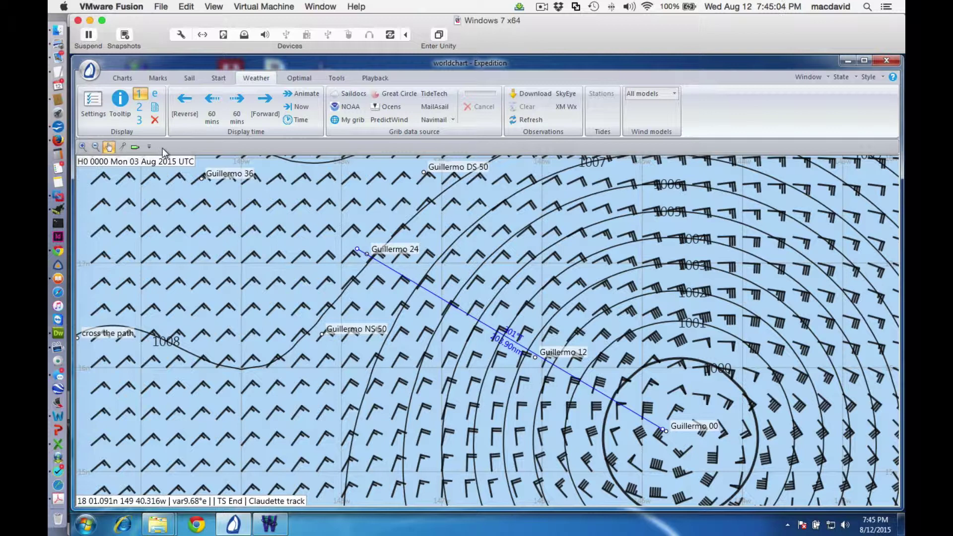
Turn on the weather tooltip and advance the forecast display to 0600 UTC on 03 Aug 2015
click(121, 101)
mouse_move(347, 361)
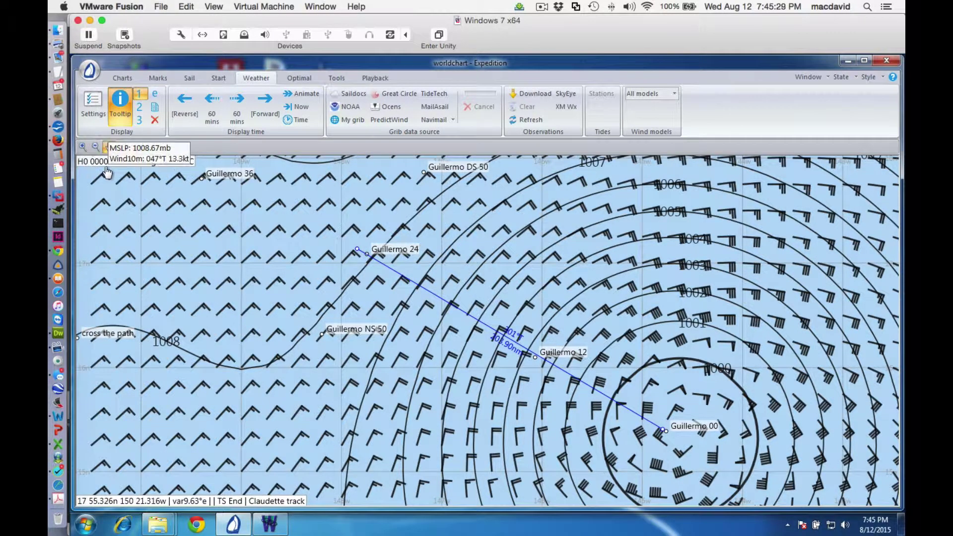
click(264, 103)
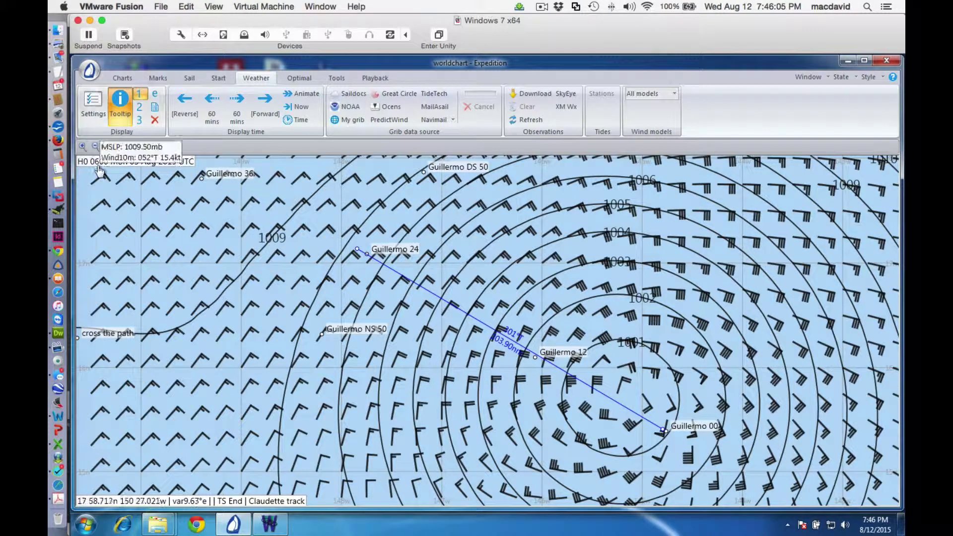
Switch to the Dangerous Side.ods spreadsheet and review the Guillermo wind and pressure tables with their pressure charts
click(72, 129)
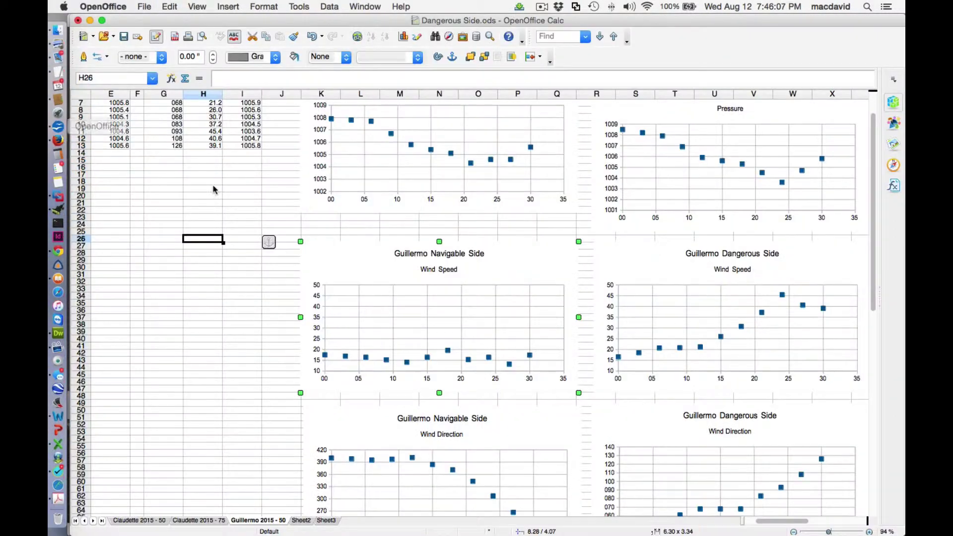
scroll(411, 293, up, 2)
scroll(411, 293, left, 4)
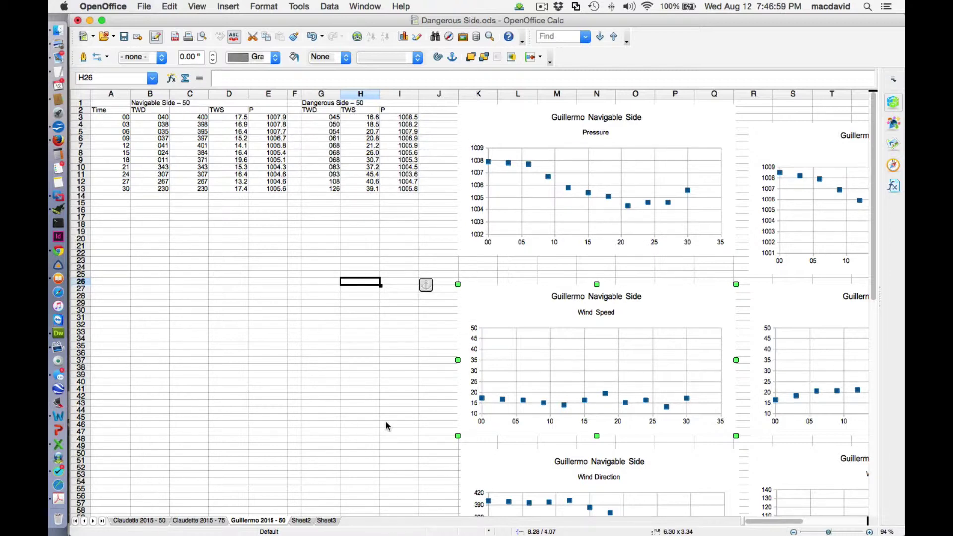
scroll(386, 425, right, 6)
scroll(386, 426, left, 2)
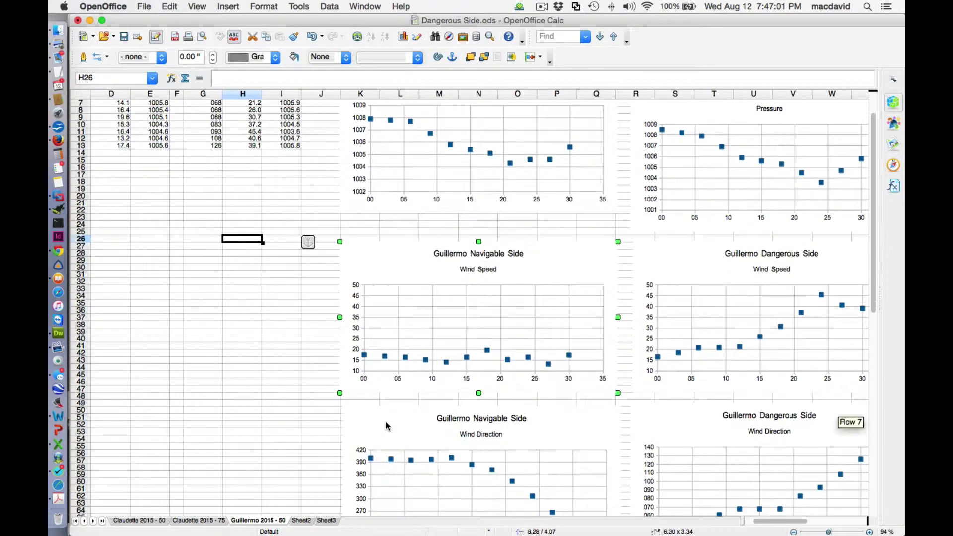
scroll(386, 426, right, 4)
scroll(388, 425, left, 3)
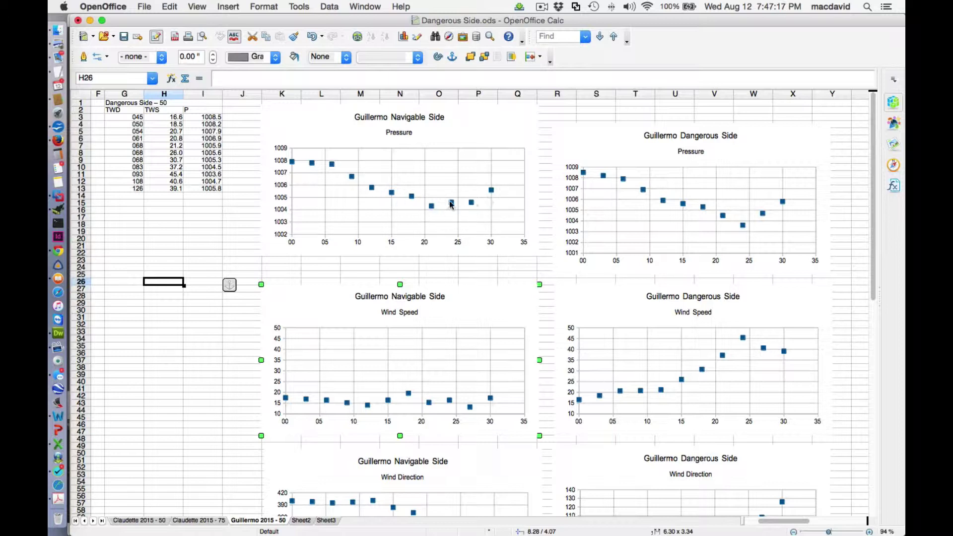
Compare the wind speed and wind direction charts for Guillermo's navigable and dangerous sides
scroll(257, 318, down, 2)
scroll(257, 317, down, 5)
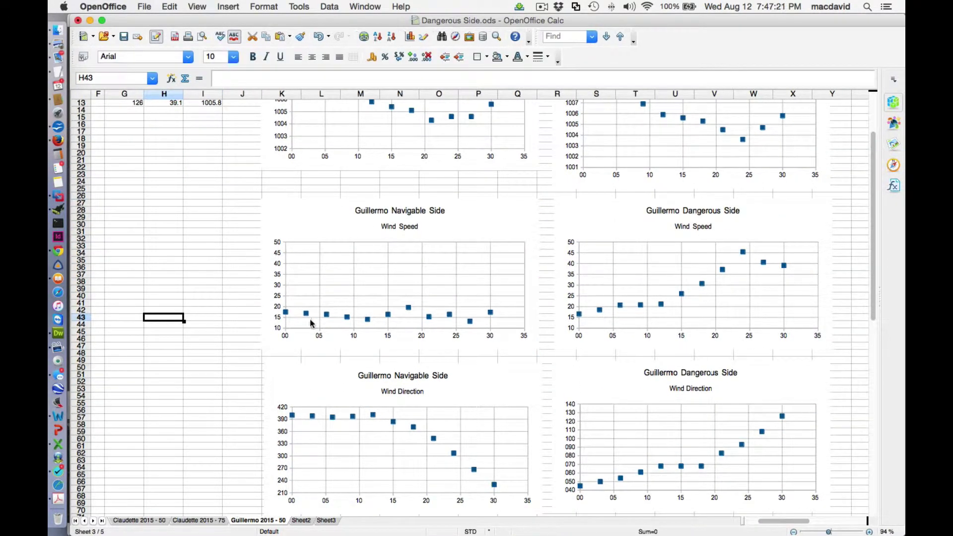
click(312, 318)
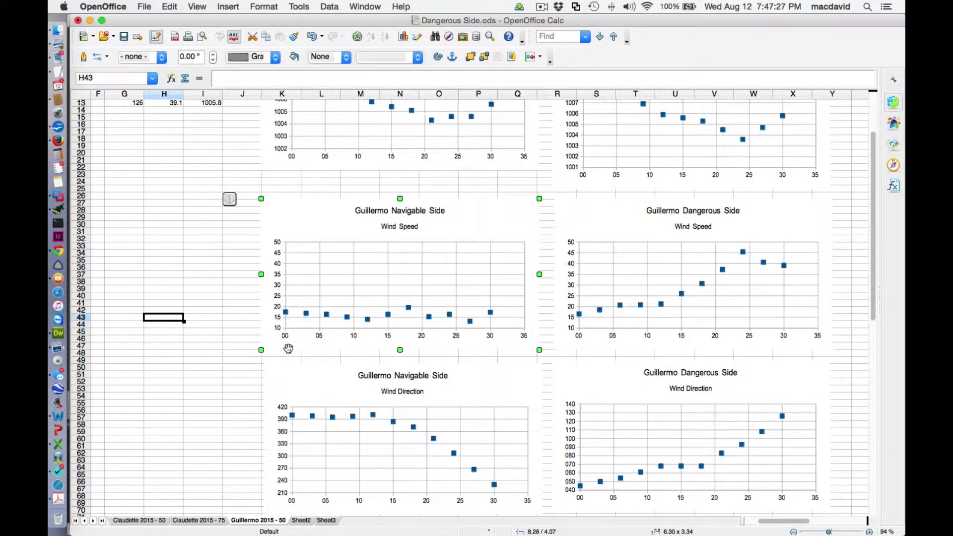
scroll(288, 349, down, 2)
scroll(287, 348, left, 1)
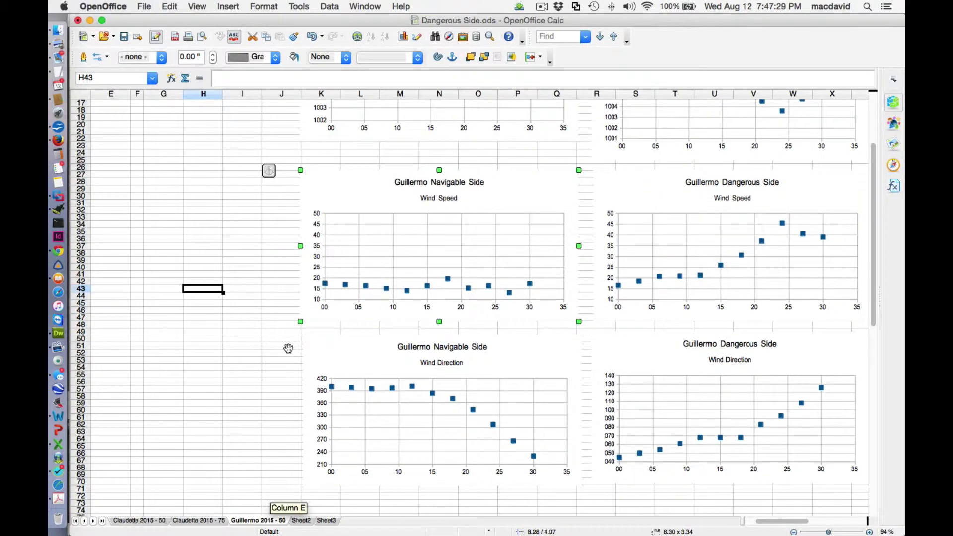
scroll(288, 348, down, 2)
scroll(288, 348, right, 1)
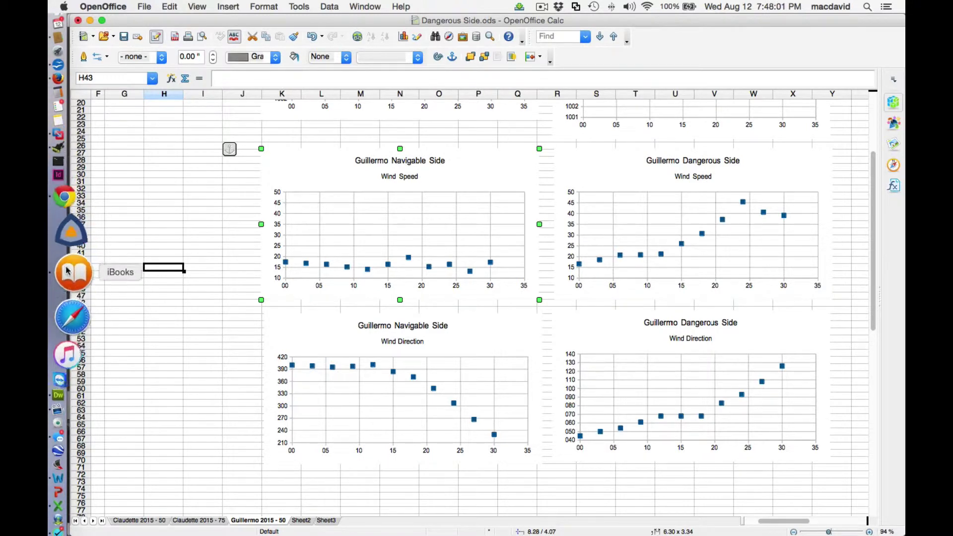
Return to Expedition and advance the forecast through 1200 UTC, then in 60-minute steps to 1500 UTC on 03 Aug 2015
click(73, 196)
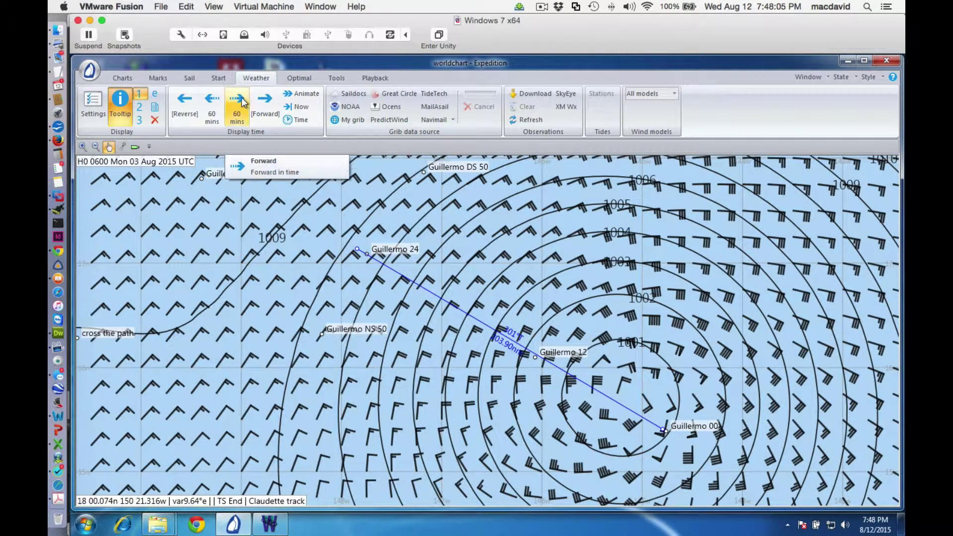
click(263, 101)
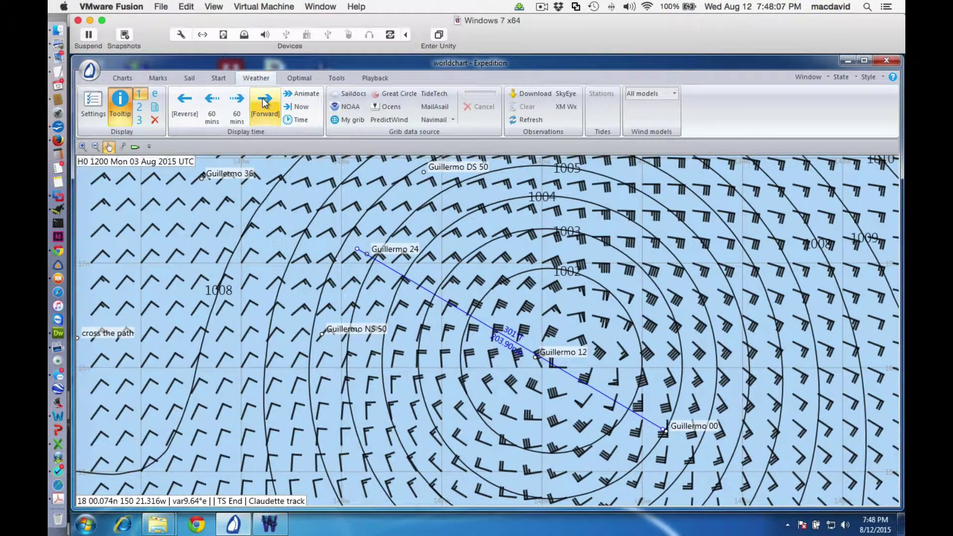
click(237, 103)
click(237, 104)
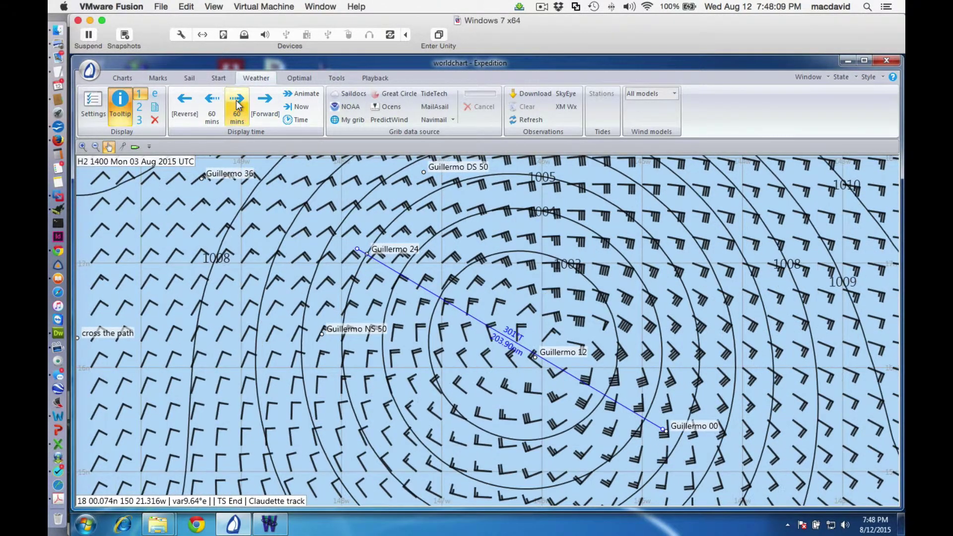
click(237, 103)
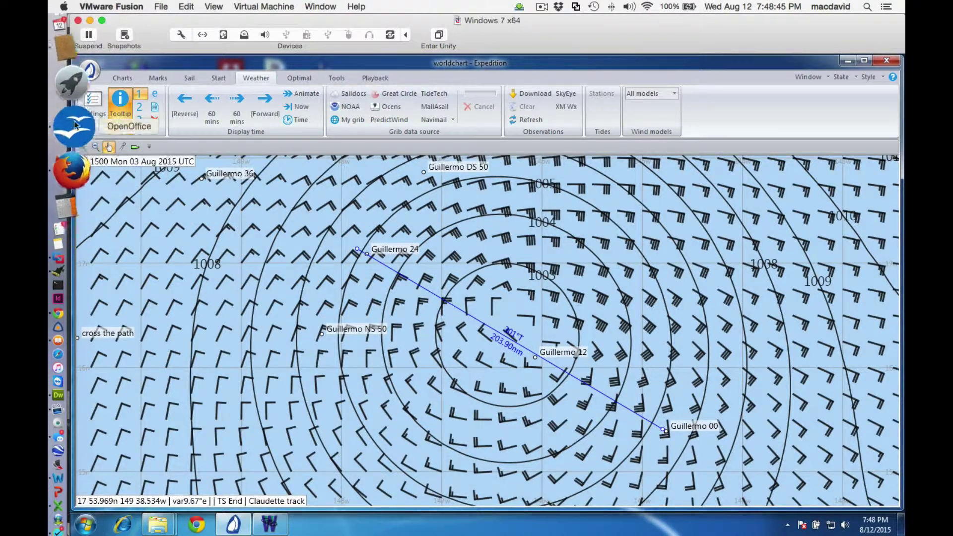
Switch back to the OpenOffice spreadsheet and compare the dangerous and navigable side charts from wind direction up to pressure
click(74, 127)
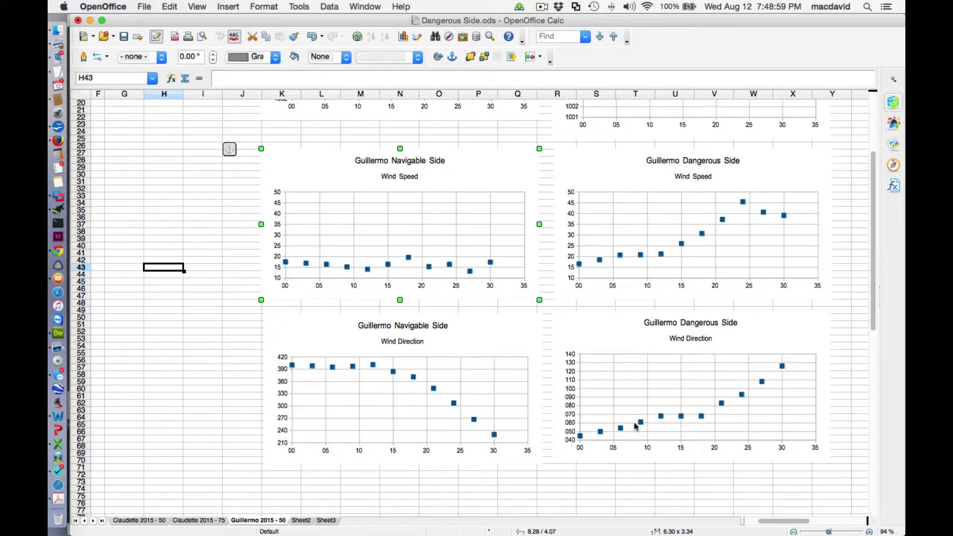
drag(870, 297, 871, 204)
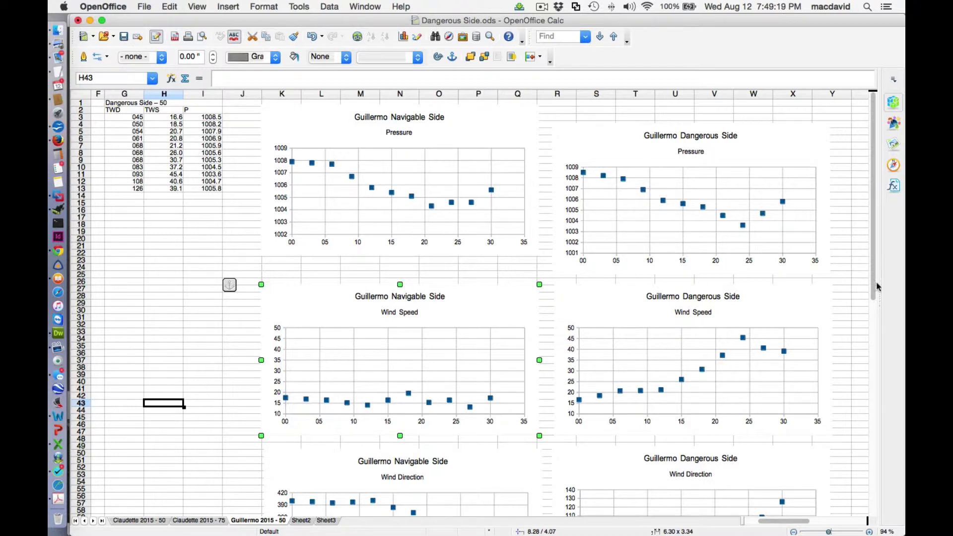
Examine the Guillermo pressure, wind speed and wind direction charts, comparing how each variable develops over time on the navigable and dangerous sides
drag(874, 286, 854, 381)
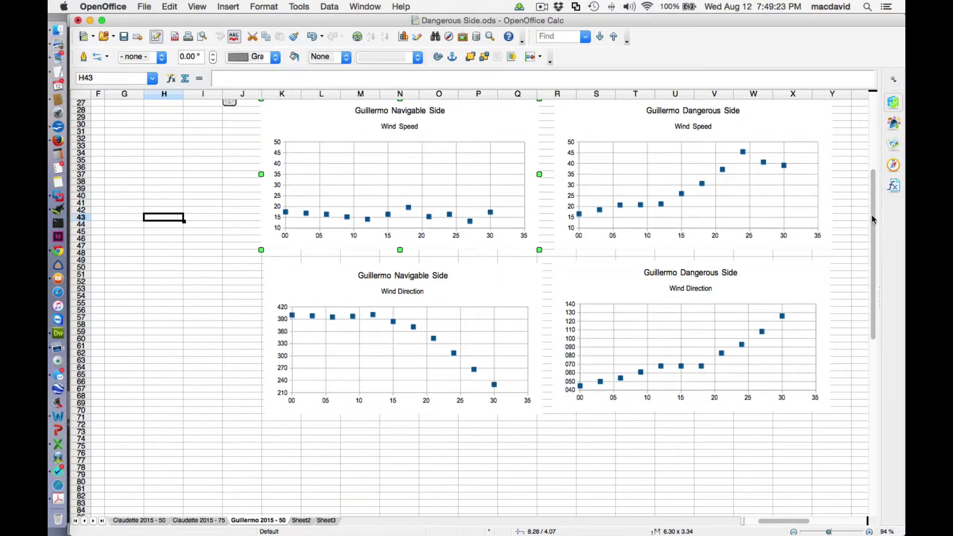
drag(873, 220, 854, 138)
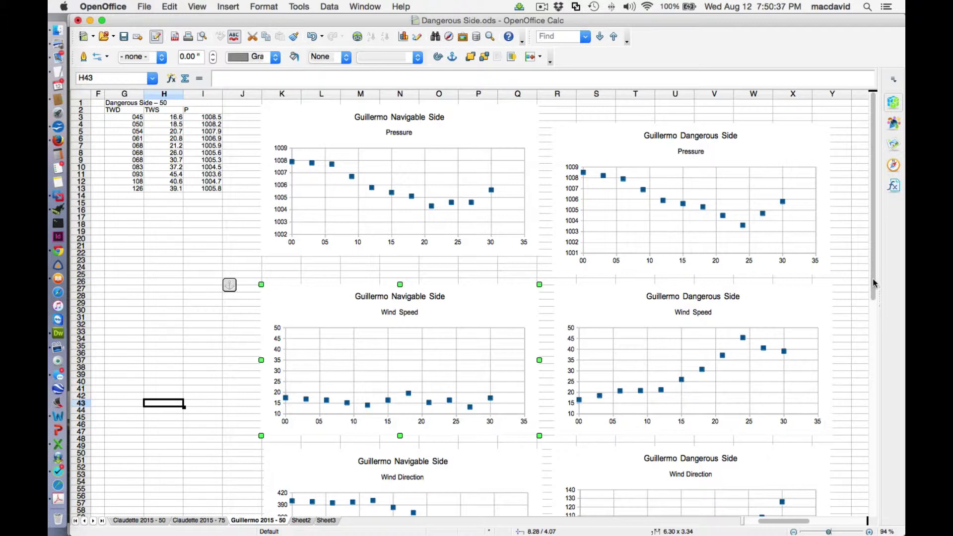
drag(874, 280, 857, 387)
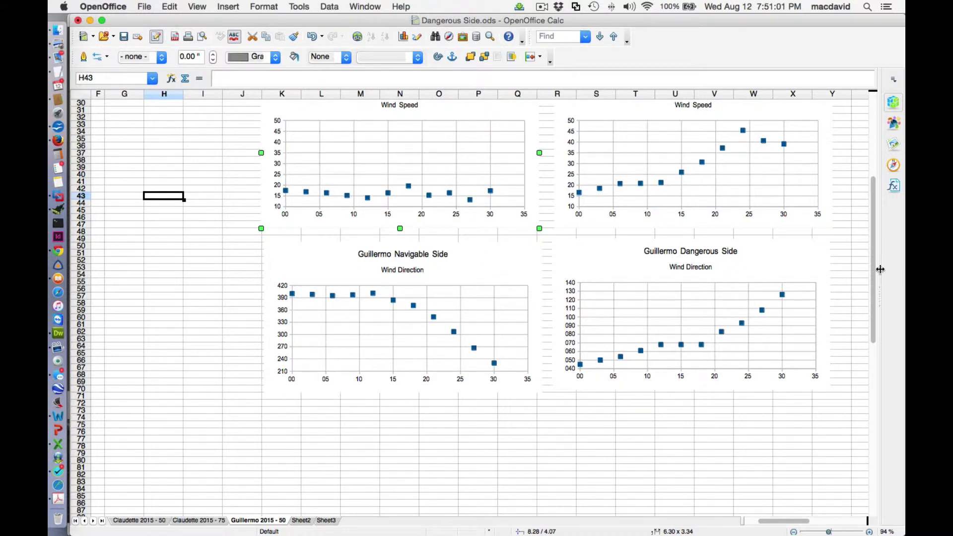
mouse_move(875, 273)
mouse_down()
mouse_move(877, 194)
mouse_move(875, 254)
mouse_up()
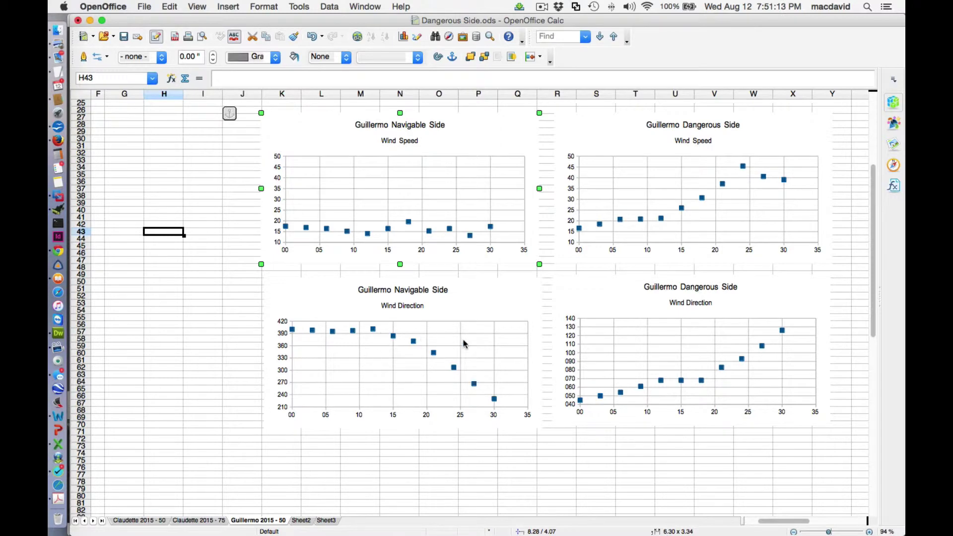
drag(872, 323, 875, 225)
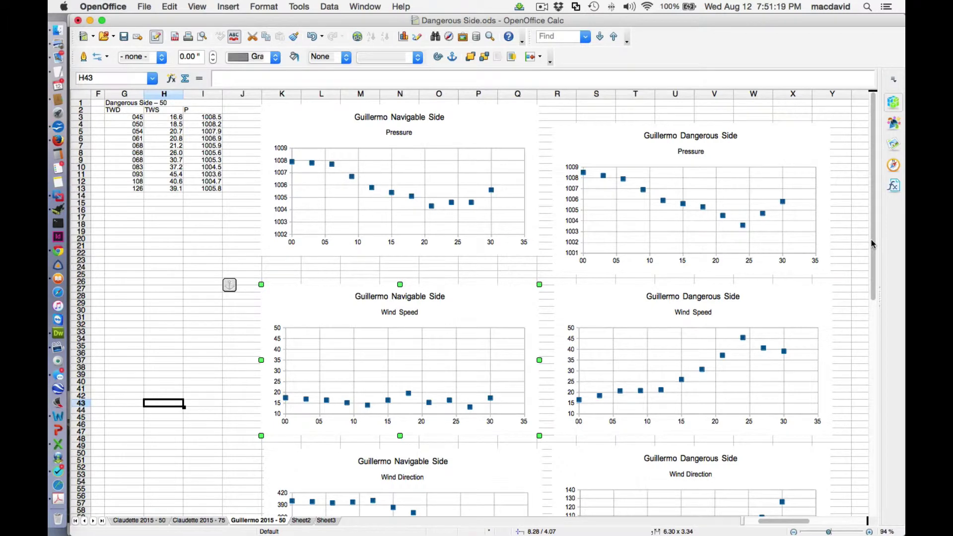
drag(872, 244, 873, 257)
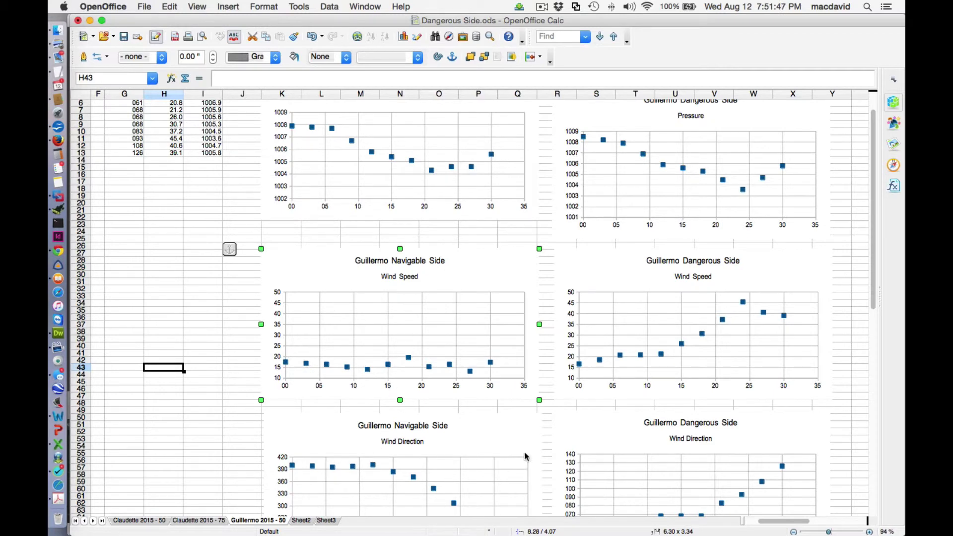
drag(871, 291, 863, 390)
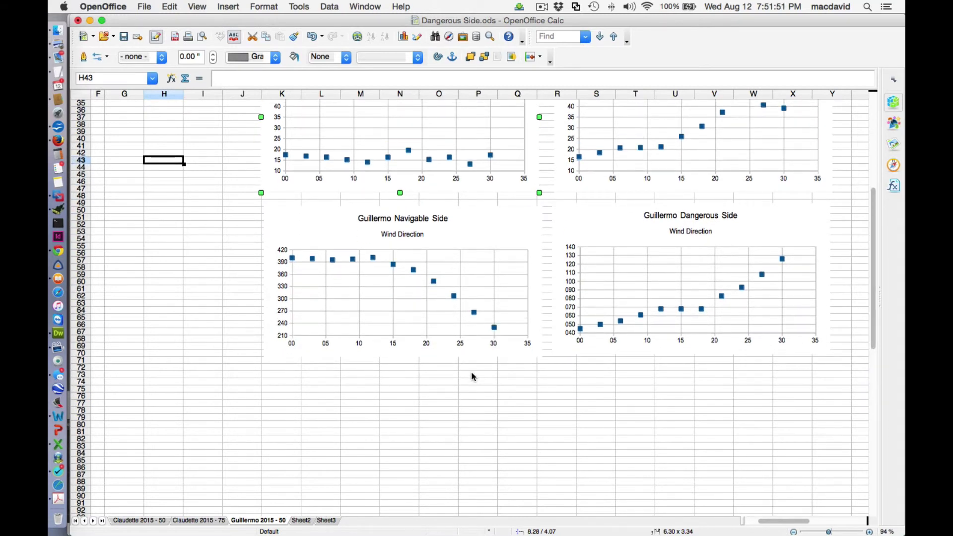